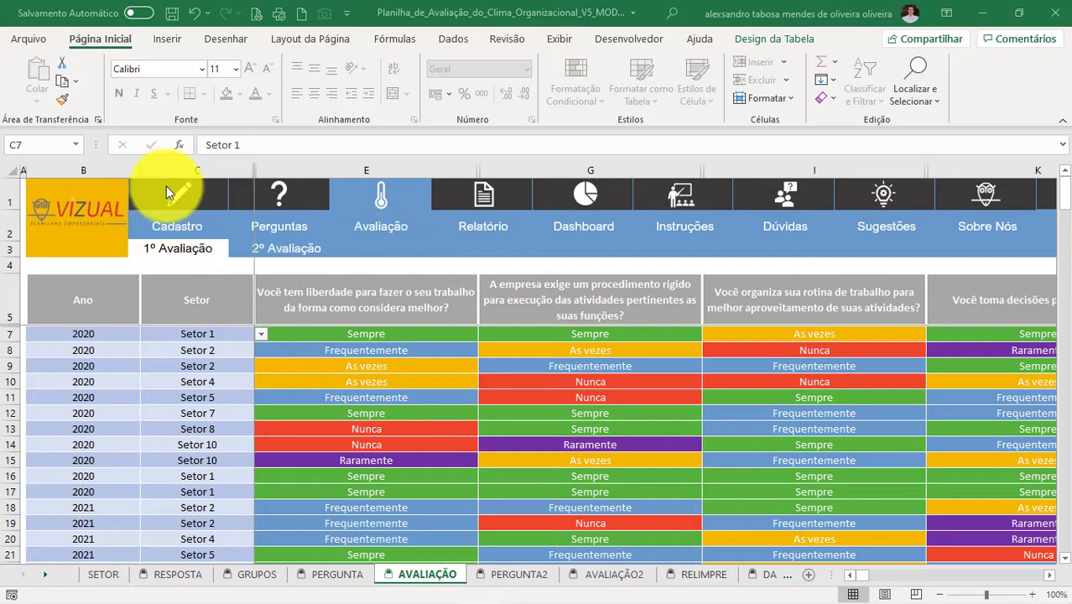
# Step: Inspect the first record's year and sector cells in the 1º Avaliação answer table, including the list of available sectors
pyautogui.click(273, 198)
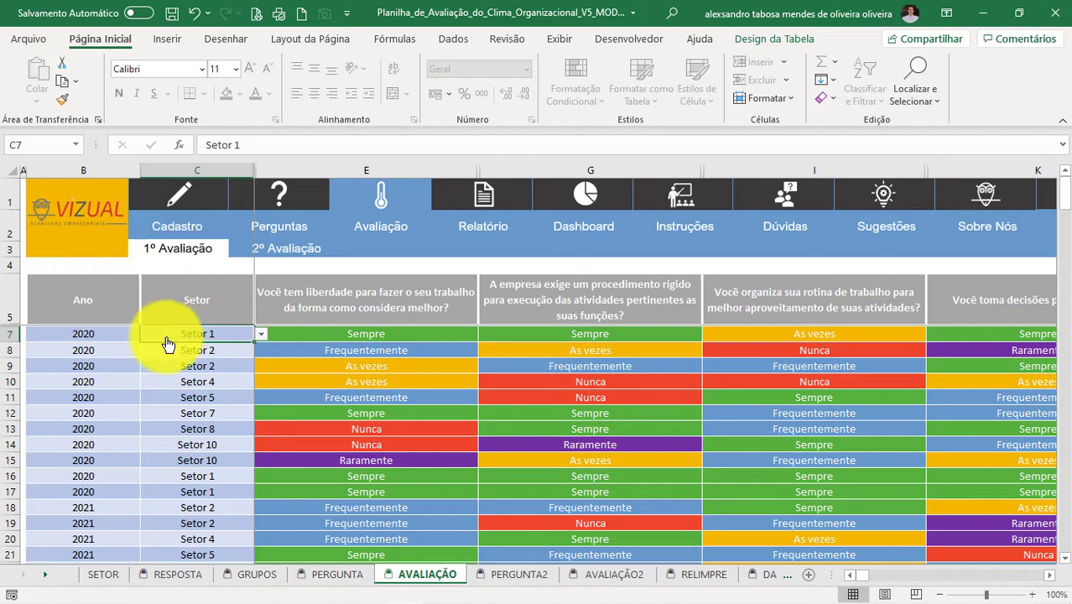
pyautogui.click(103, 336)
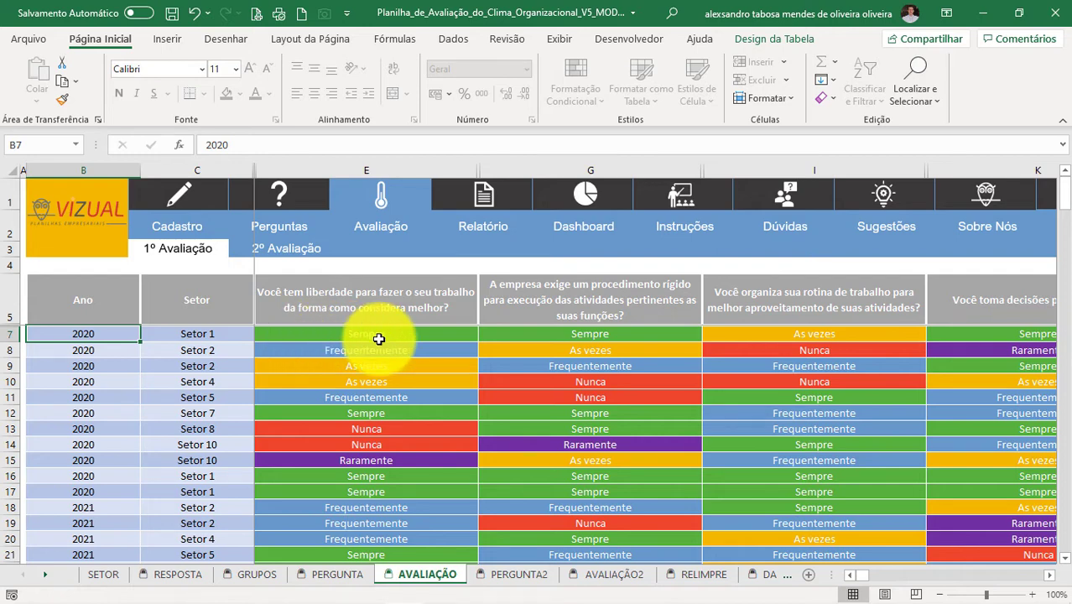
pyautogui.click(198, 334)
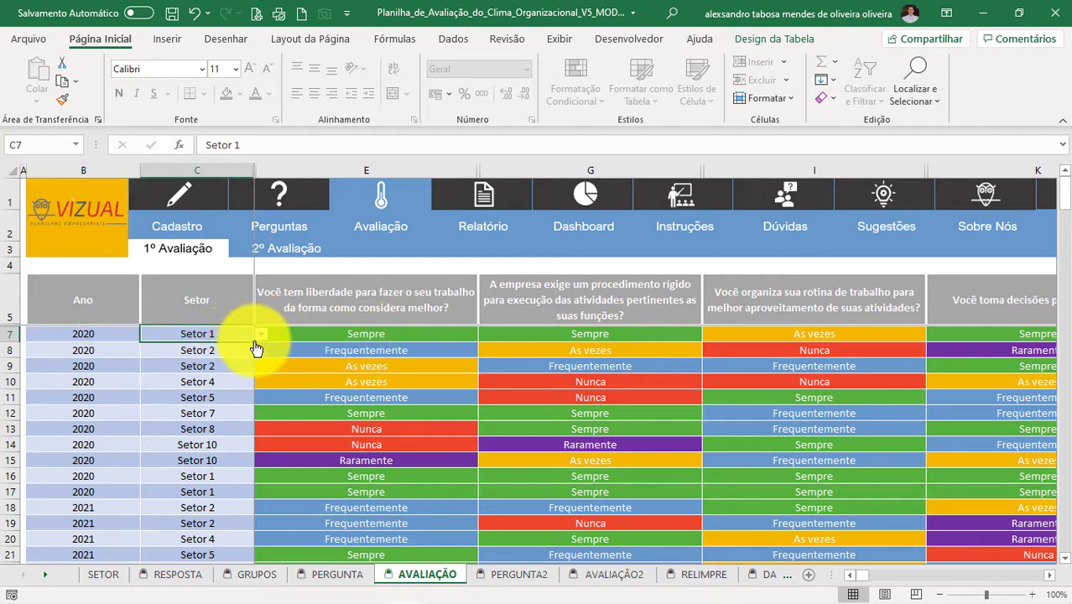
pyautogui.click(261, 334)
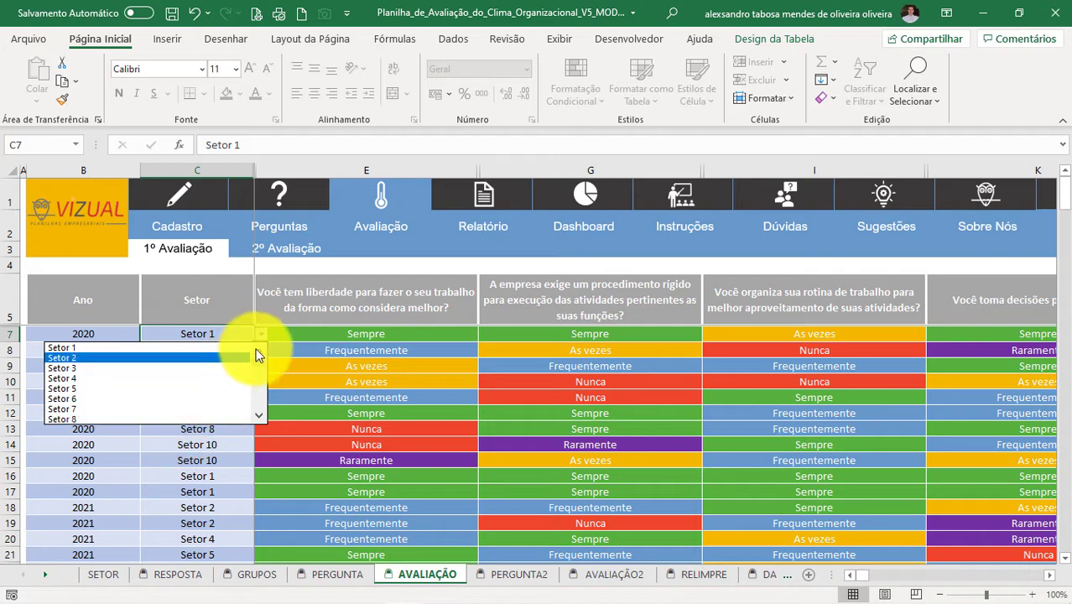
pyautogui.click(107, 334)
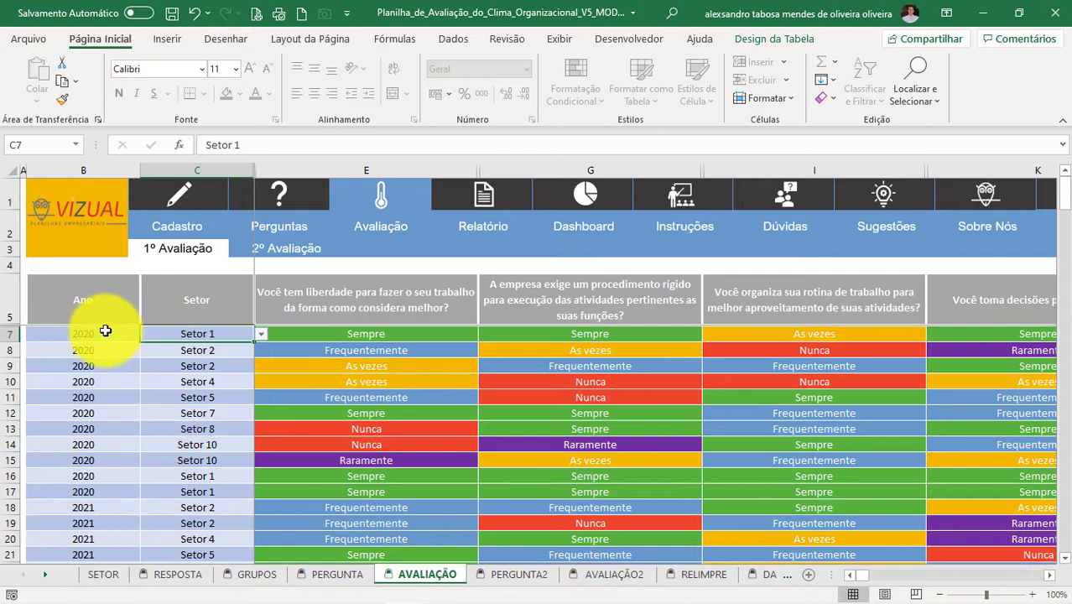
pyautogui.click(103, 332)
pyautogui.click(187, 336)
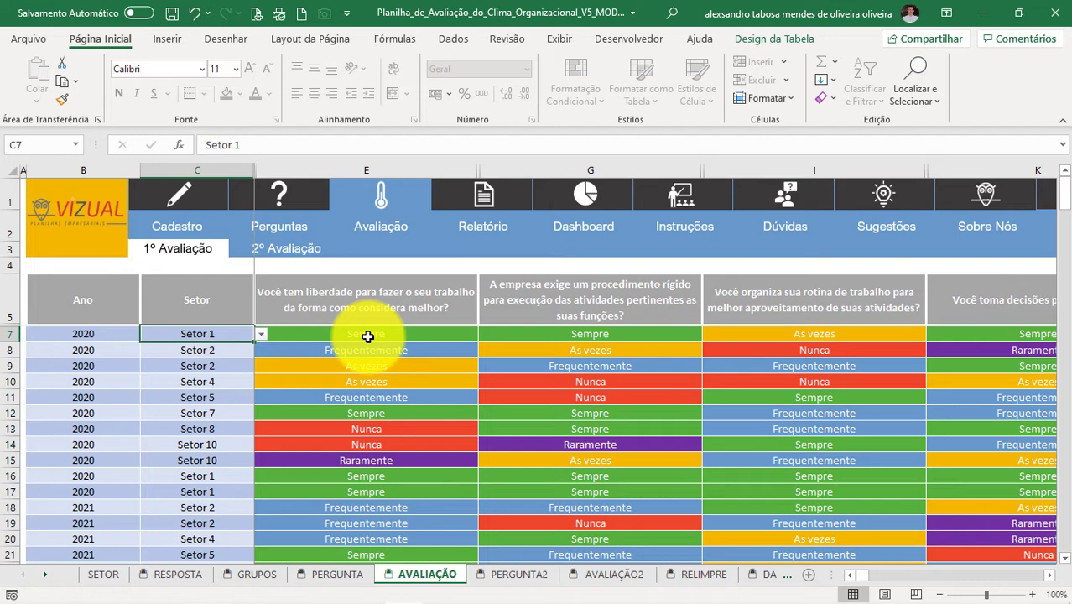
# Step: Review the first record's answers to the first three questions of the 1º Avaliação table
pyautogui.click(369, 335)
pyautogui.click(605, 335)
pyautogui.click(776, 335)
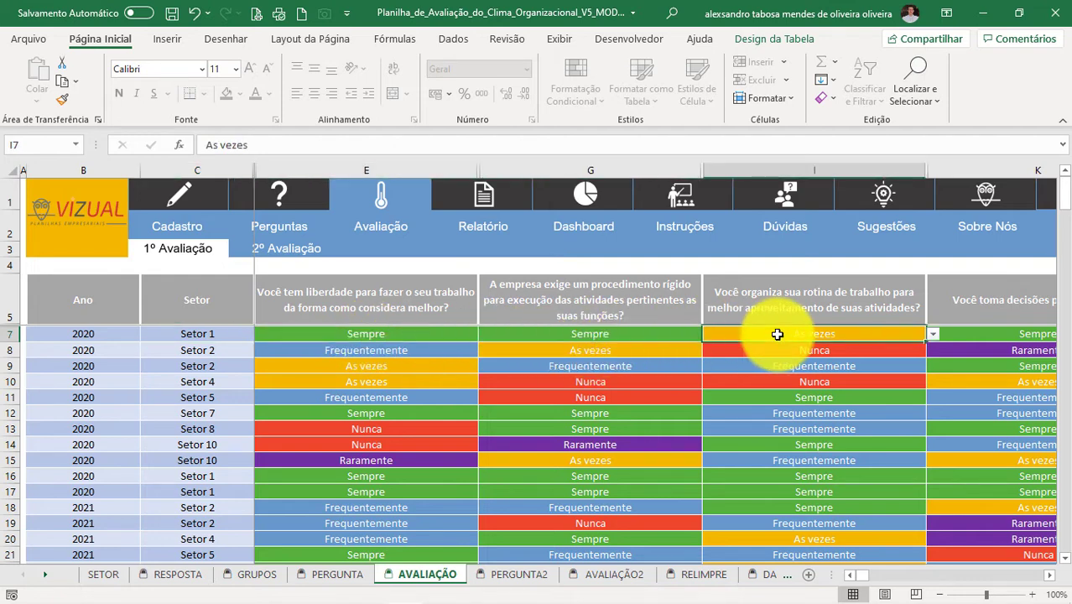
pyautogui.click(328, 335)
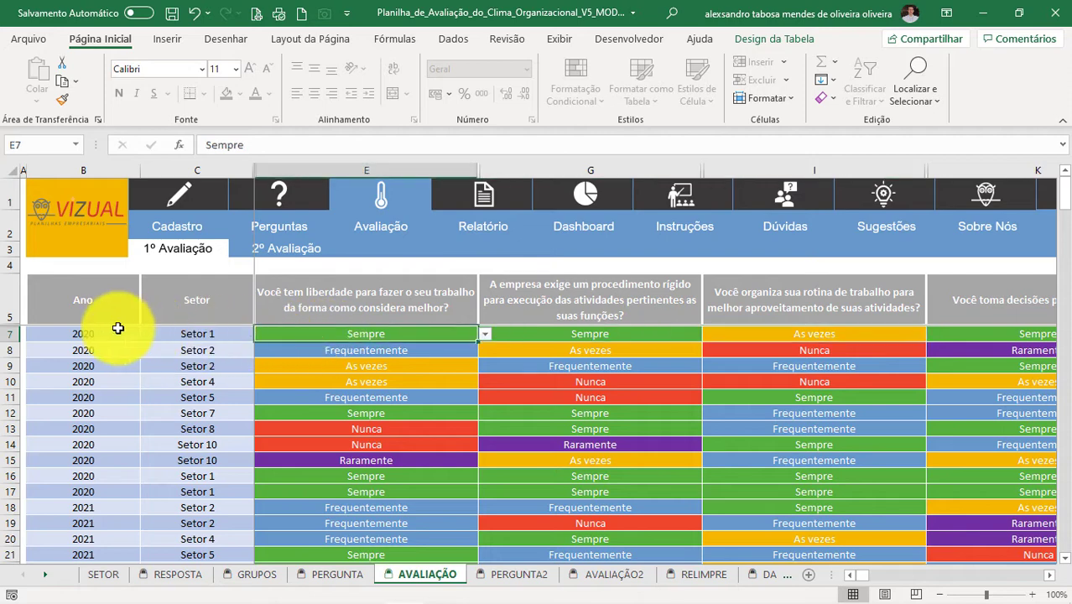
pyautogui.click(191, 334)
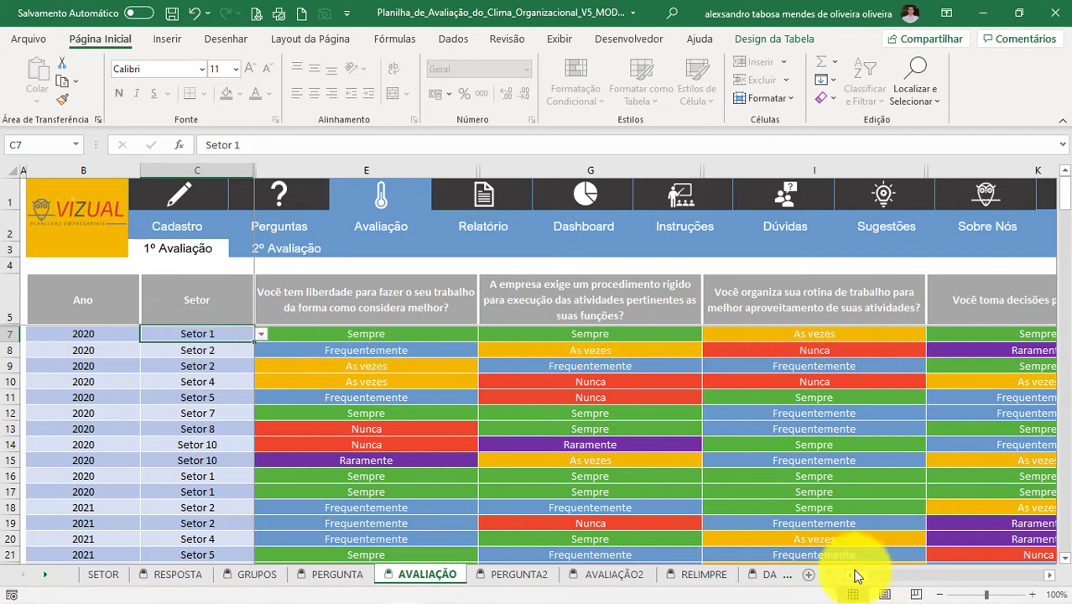
# Step: Choose "Sempre" as the first record's answer to whether professional potential has been adequately used
pyautogui.moveTo(861, 576); pyautogui.dragTo(905, 578)
pyautogui.click(592, 334)
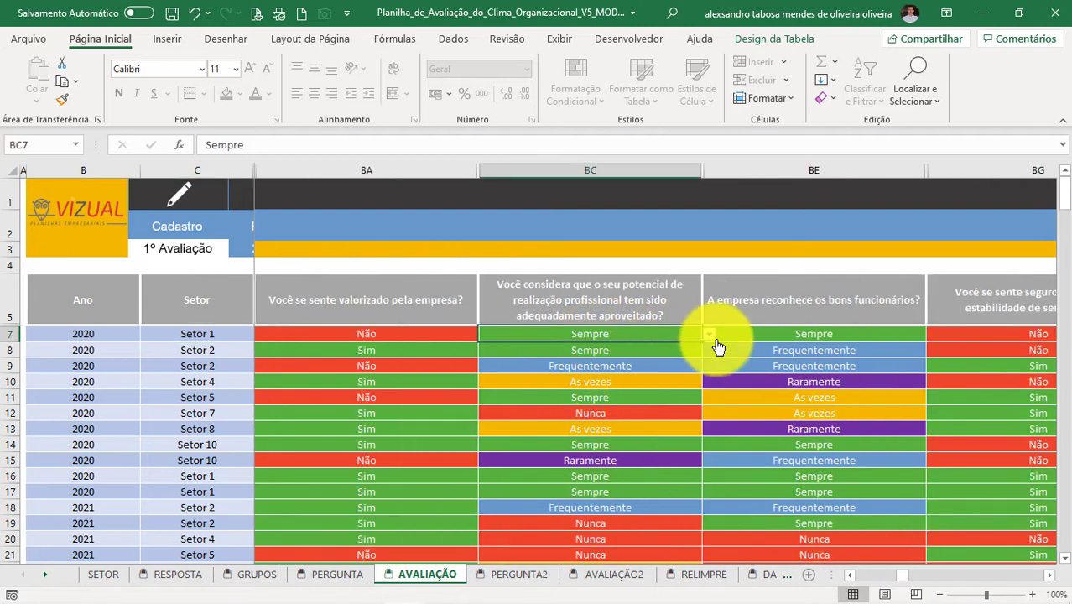
pyautogui.click(709, 334)
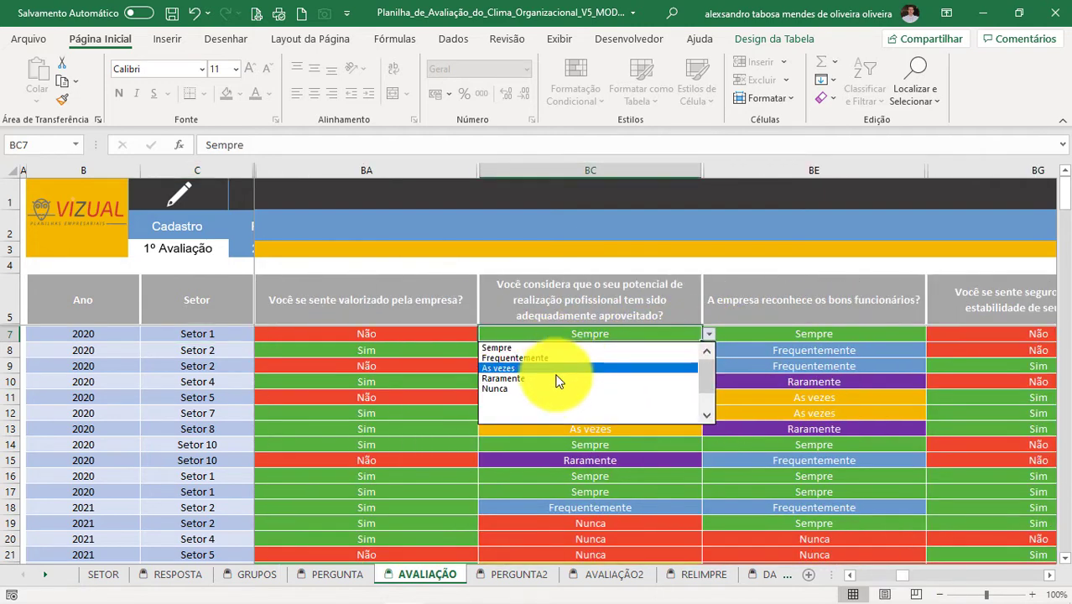
pyautogui.click(586, 347)
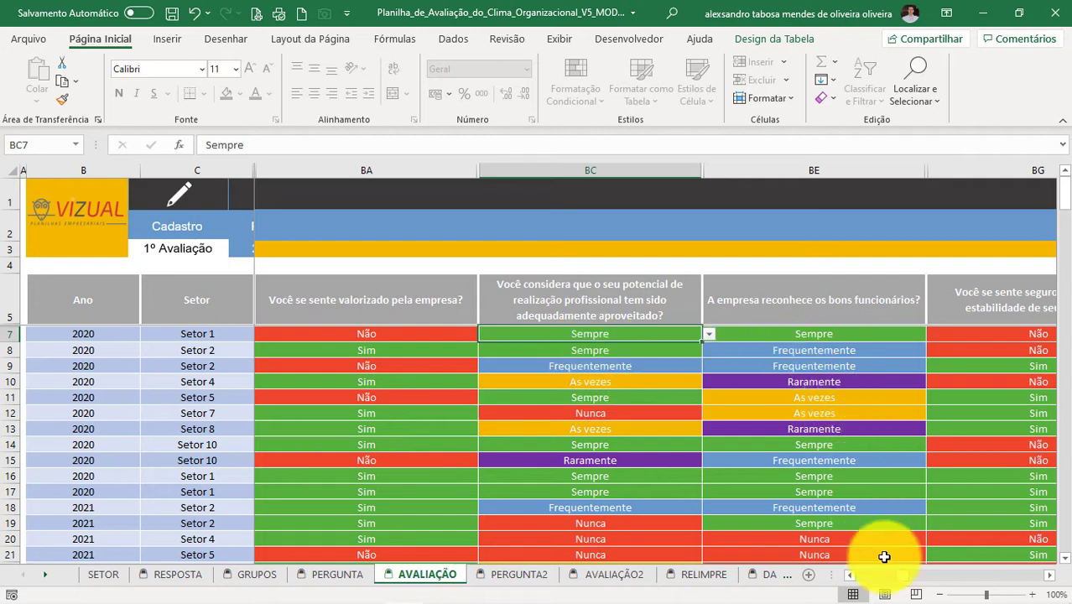
# Step: Examine the 0 to 10 scale questions near the end of the 1º Avaliação answer table
pyautogui.moveTo(904, 583); pyautogui.dragTo(949, 577)
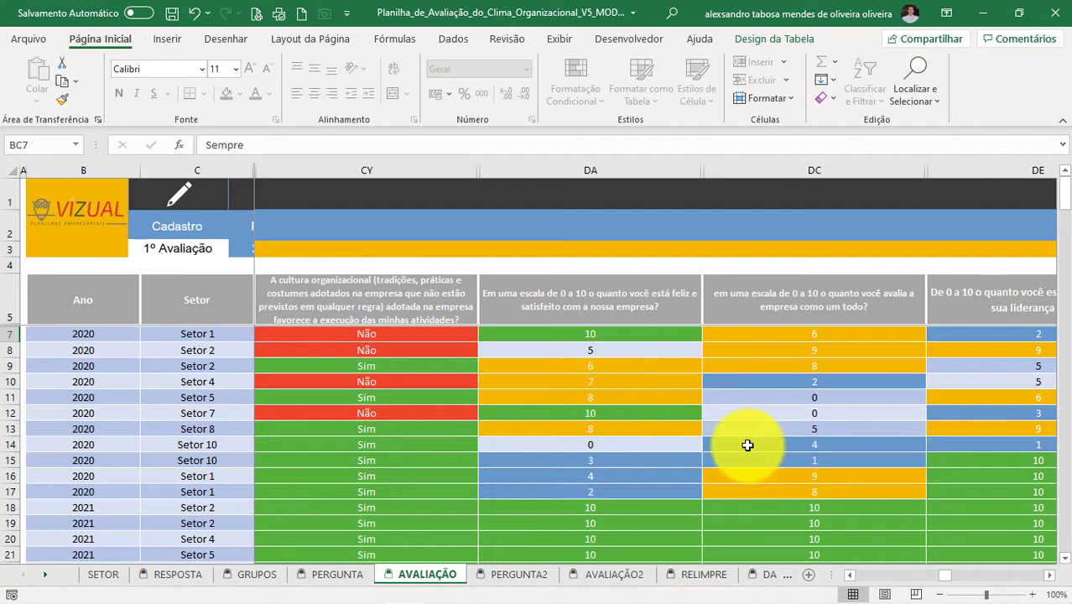
pyautogui.moveTo(951, 585); pyautogui.dragTo(831, 579)
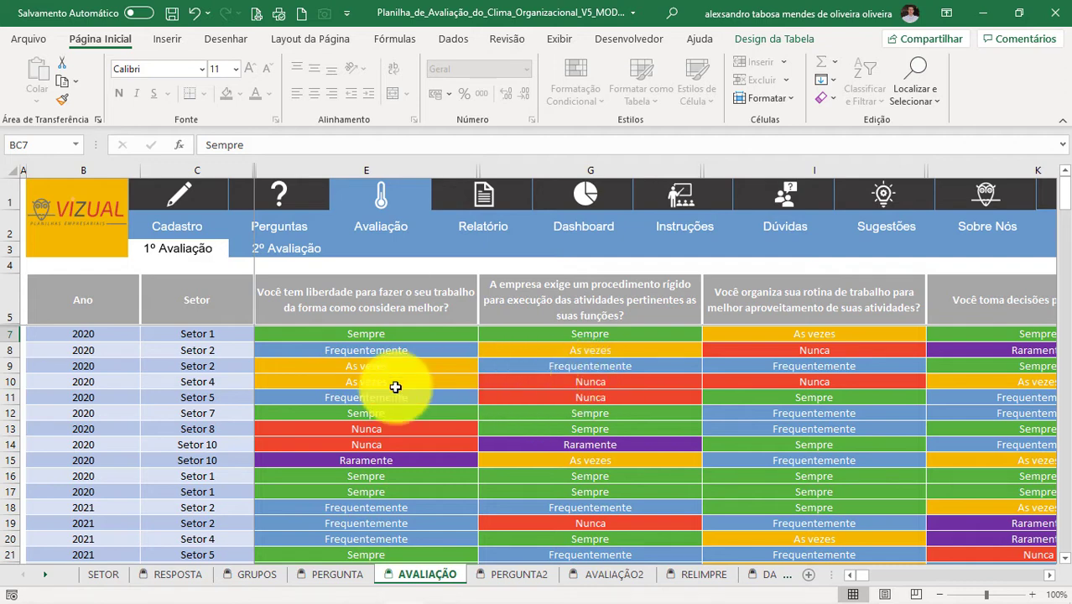
# Step: View the 2º Avaliação answer table and the matching first ranking question on its Perguntas page
pyautogui.click(298, 251)
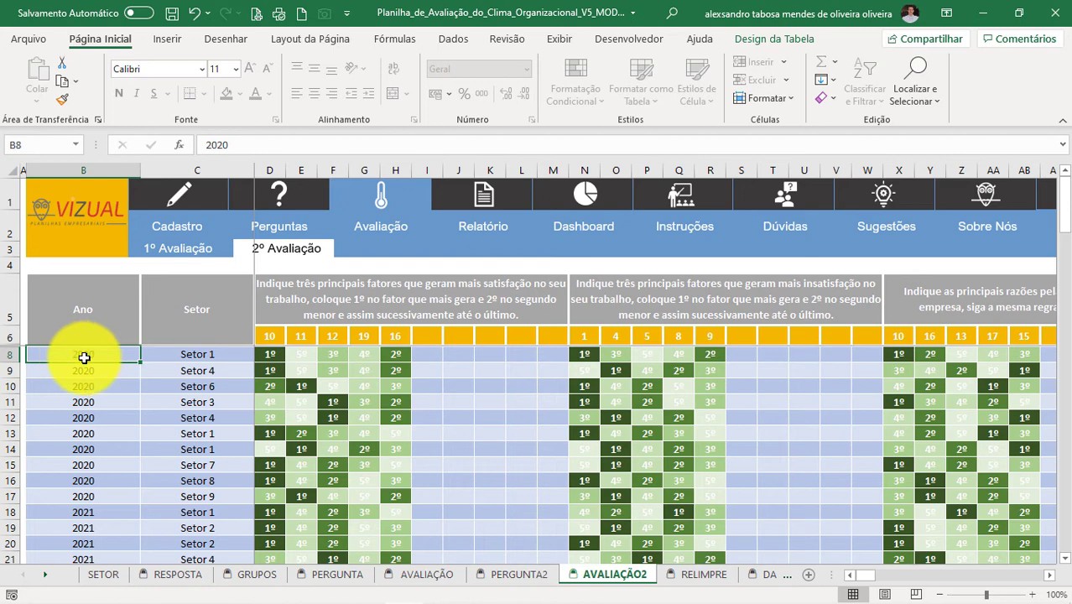
pyautogui.click(188, 360)
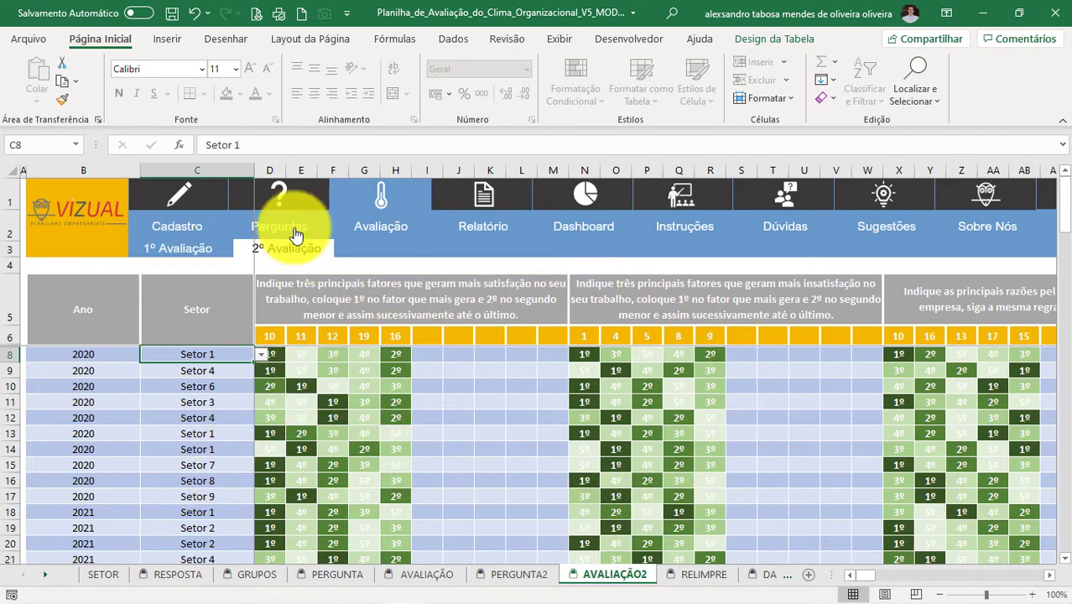
pyautogui.click(285, 202)
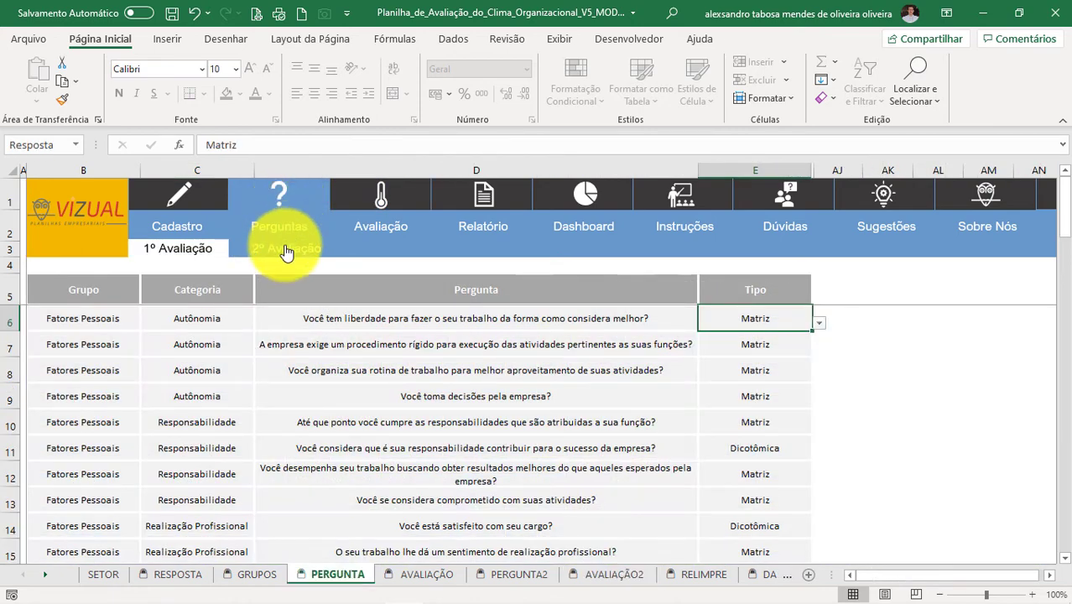
pyautogui.click(285, 247)
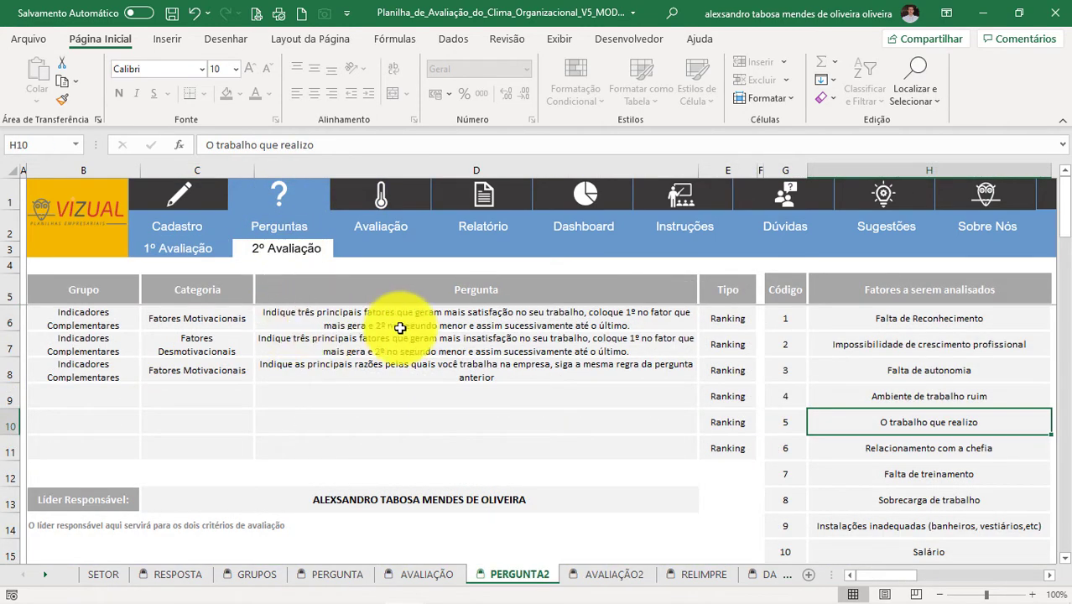
pyautogui.click(514, 325)
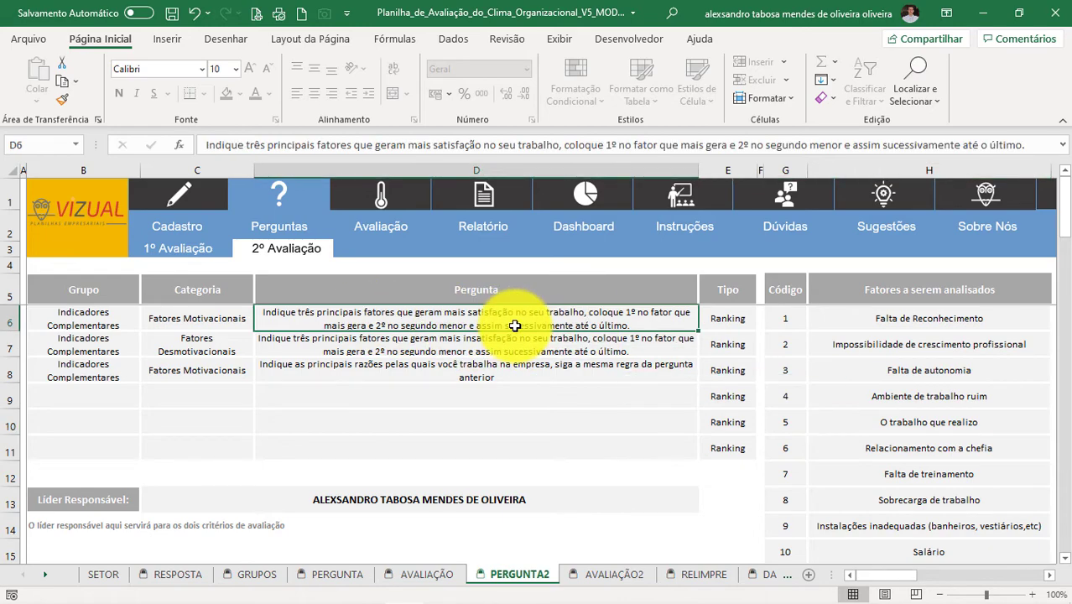
# Step: Check each factor code under the satisfaction question in the 2º Avaliação answer table
pyautogui.click(393, 200)
pyautogui.click(289, 252)
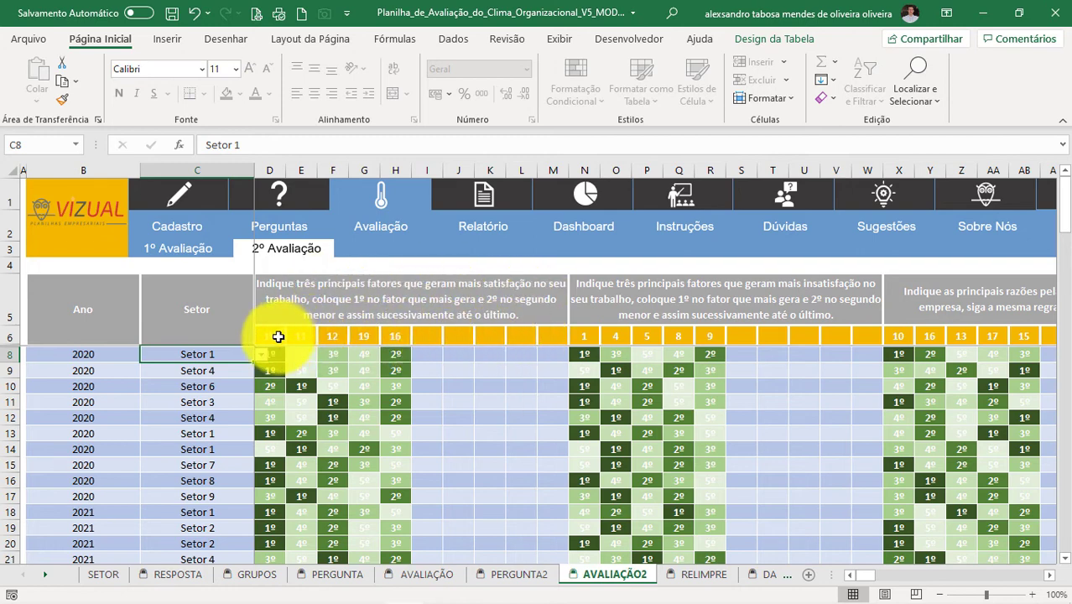
pyautogui.click(277, 336)
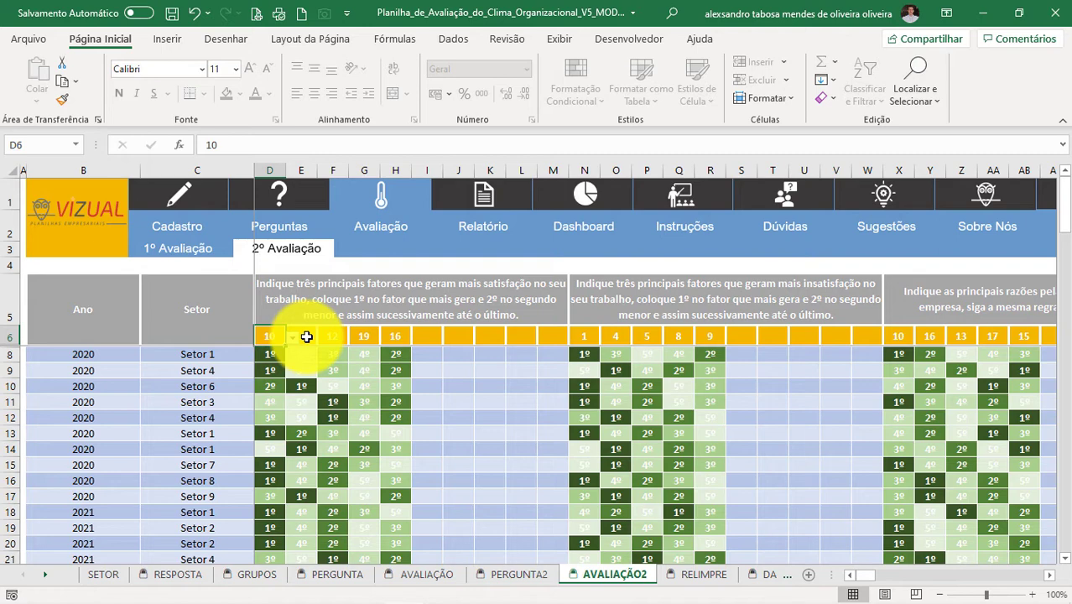
pyautogui.click(307, 337)
pyautogui.click(335, 336)
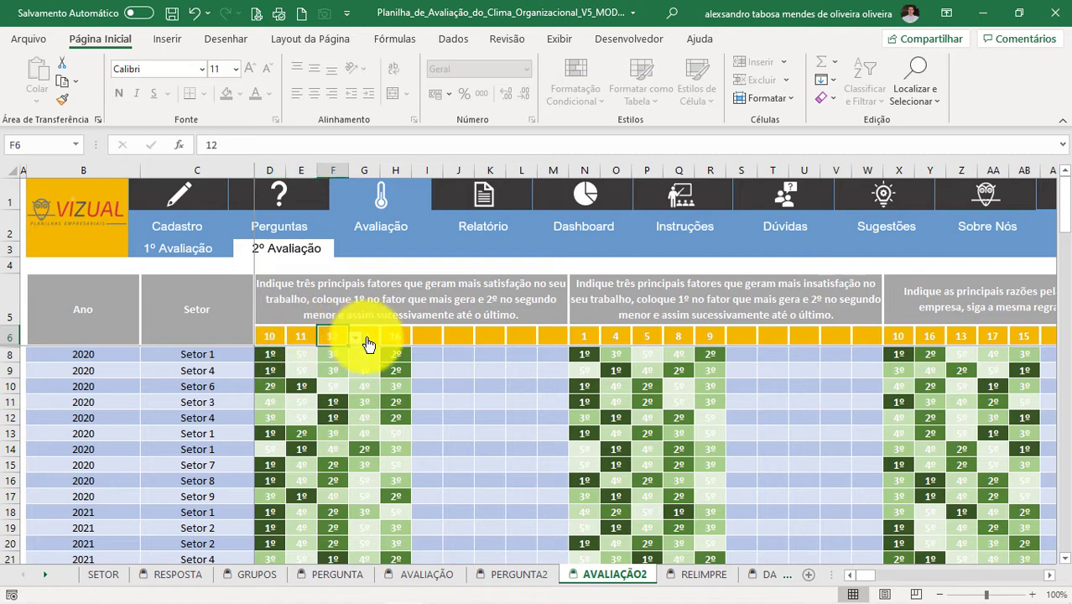
pyautogui.click(368, 338)
pyautogui.click(396, 337)
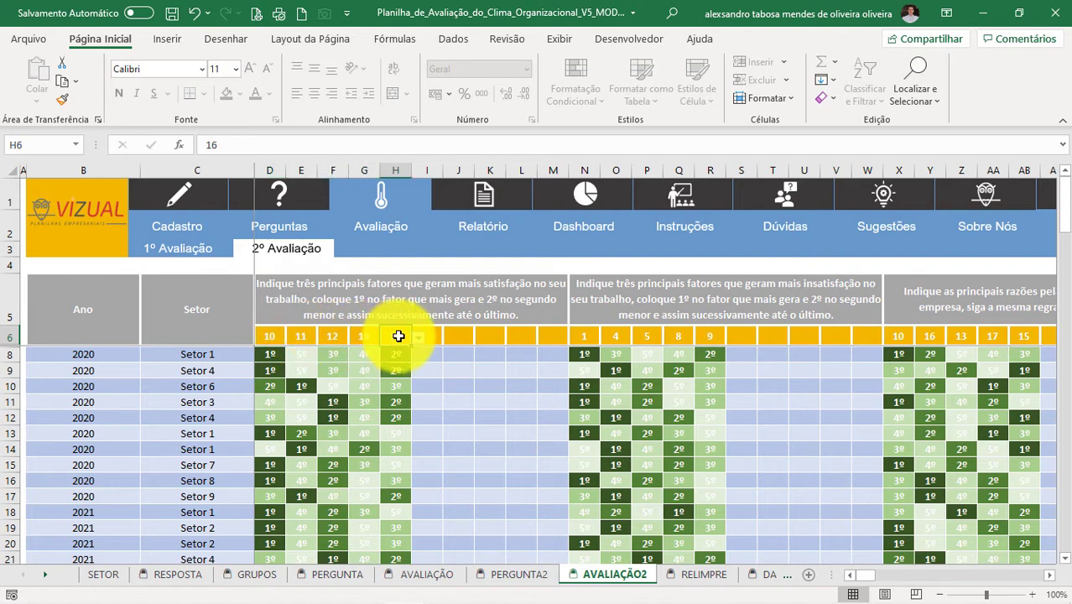
pyautogui.click(272, 339)
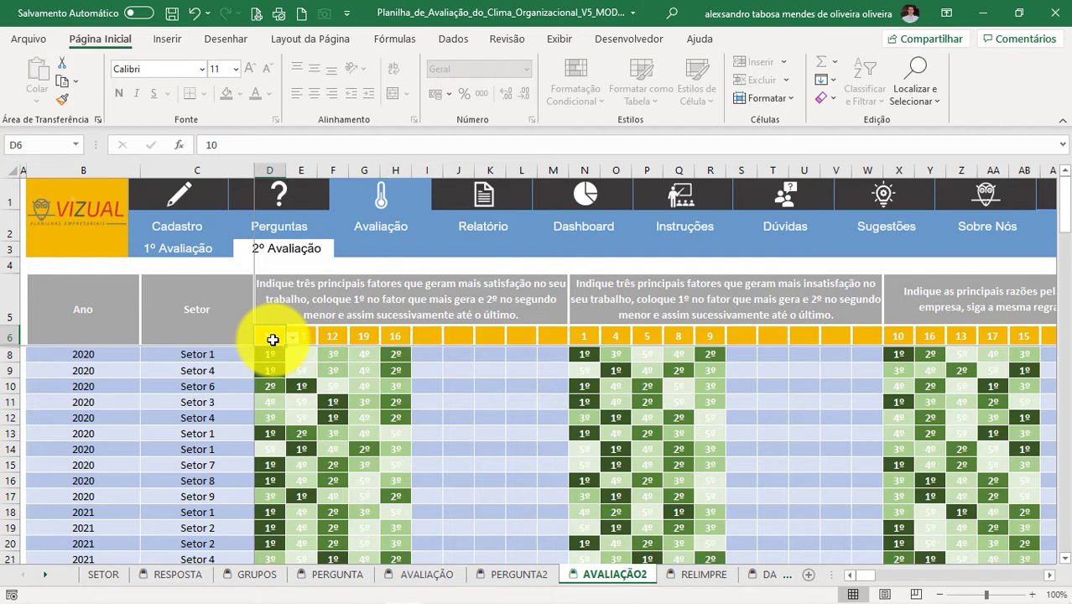
# Step: Look through the coded list of factors to analyse on the Perguntas page of the 2º Avaliação
pyautogui.click(284, 199)
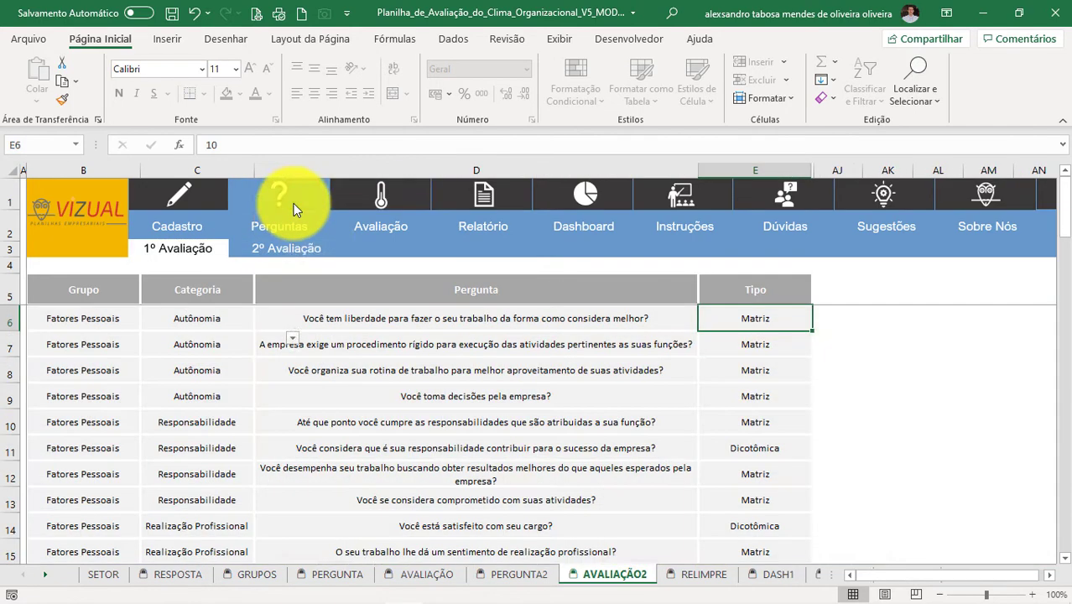
pyautogui.click(300, 250)
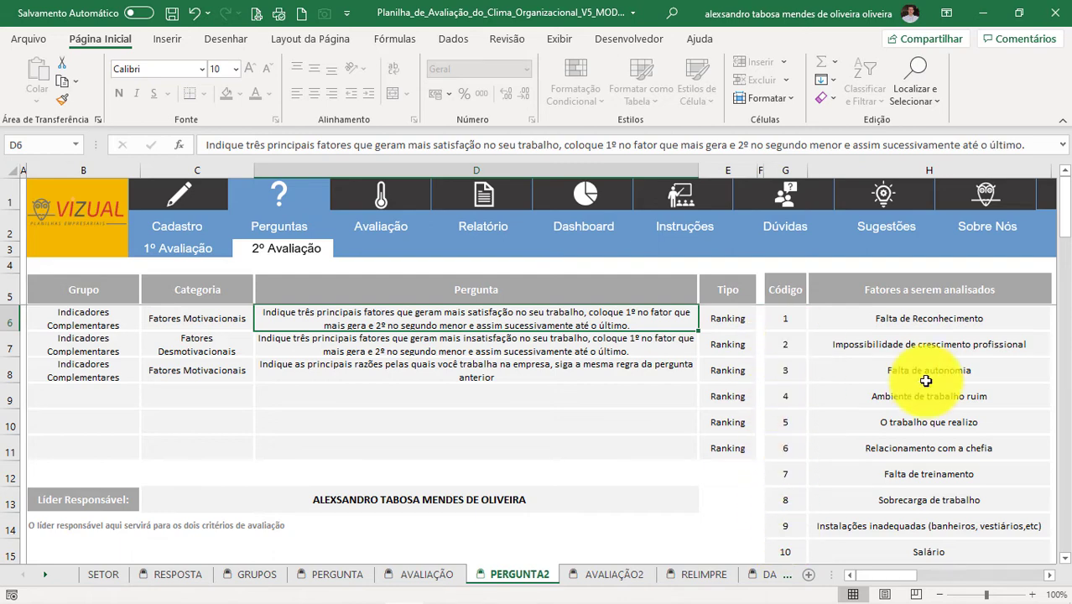
pyautogui.scroll(-1, 842, 445)
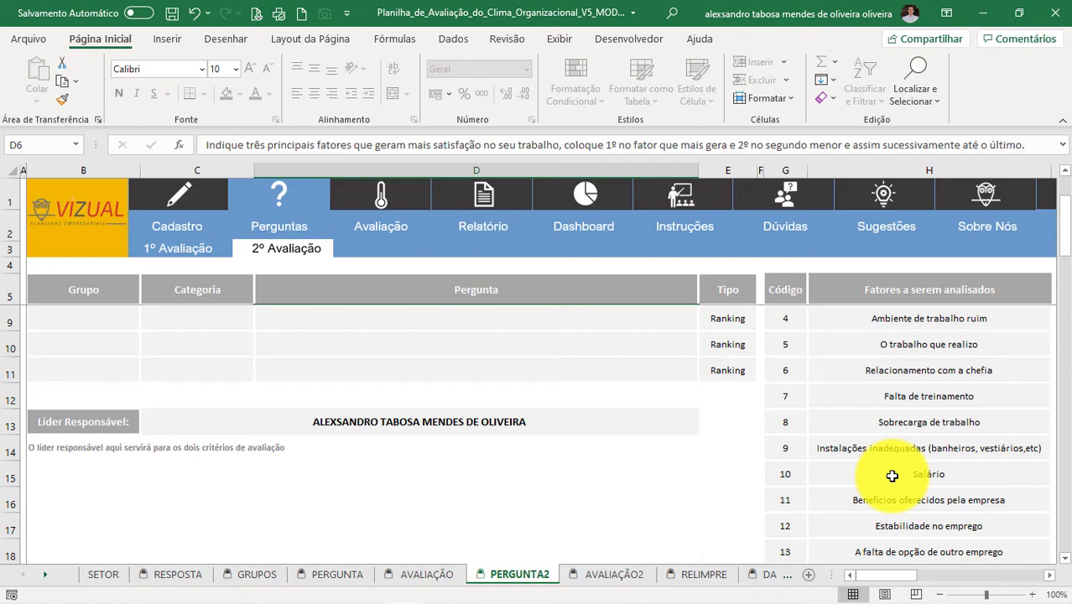
pyautogui.scroll(1, 892, 476)
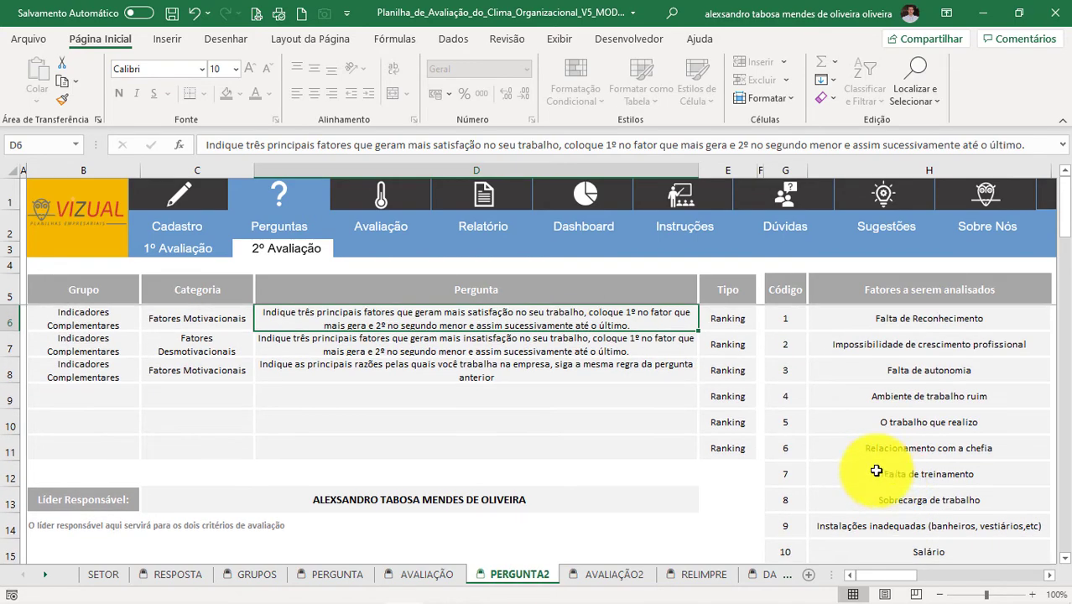
# Step: Rank factor 10 of the satisfaction question as 1º for the first record in the 2º Avaliação answer table
pyautogui.click(393, 216)
pyautogui.click(287, 247)
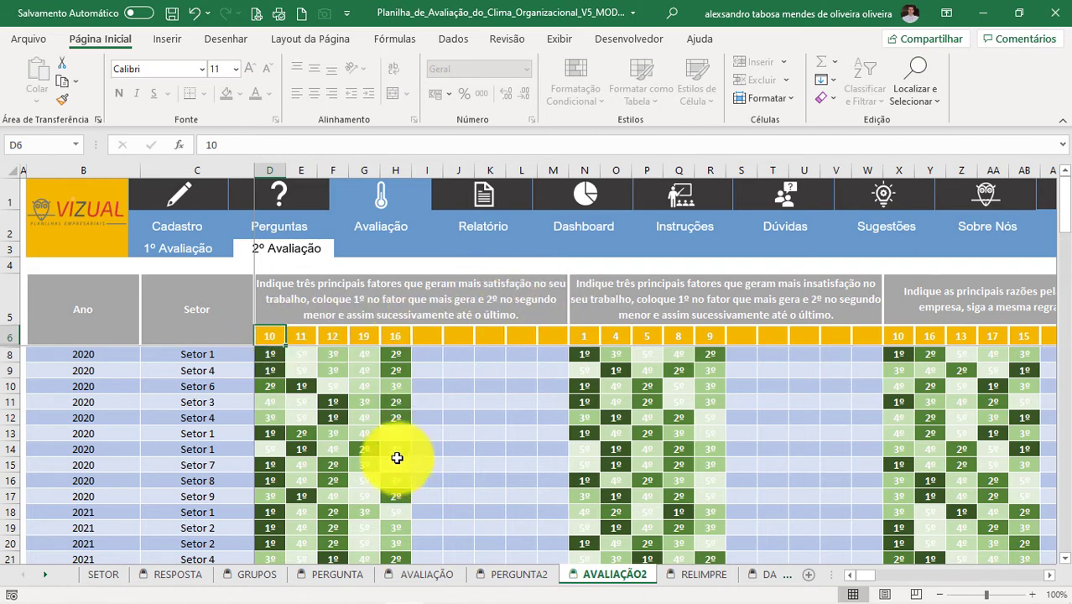
pyautogui.click(271, 354)
pyautogui.click(292, 355)
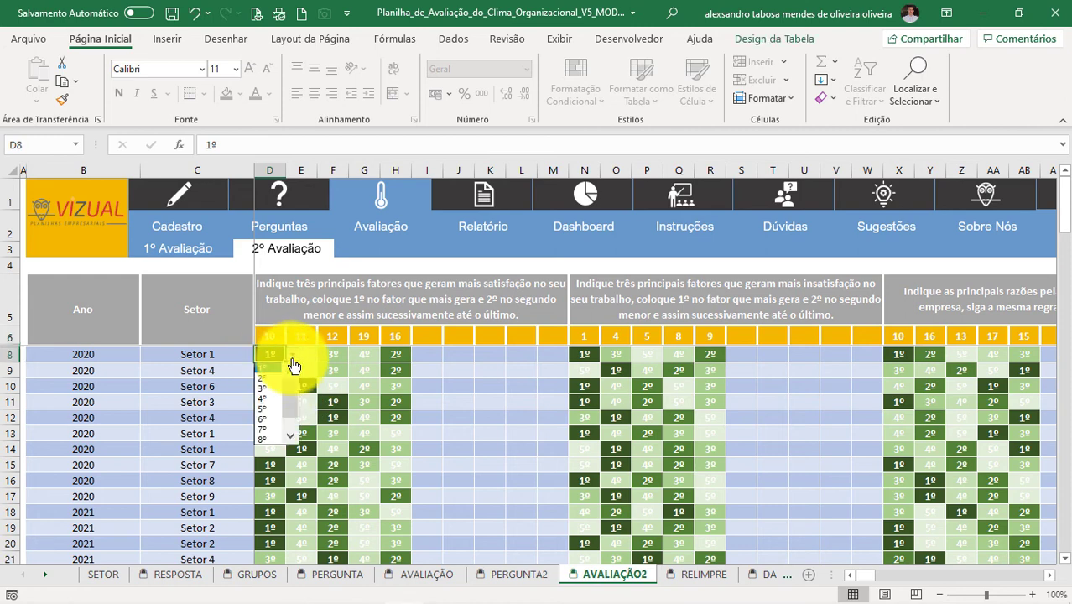
pyautogui.click(266, 367)
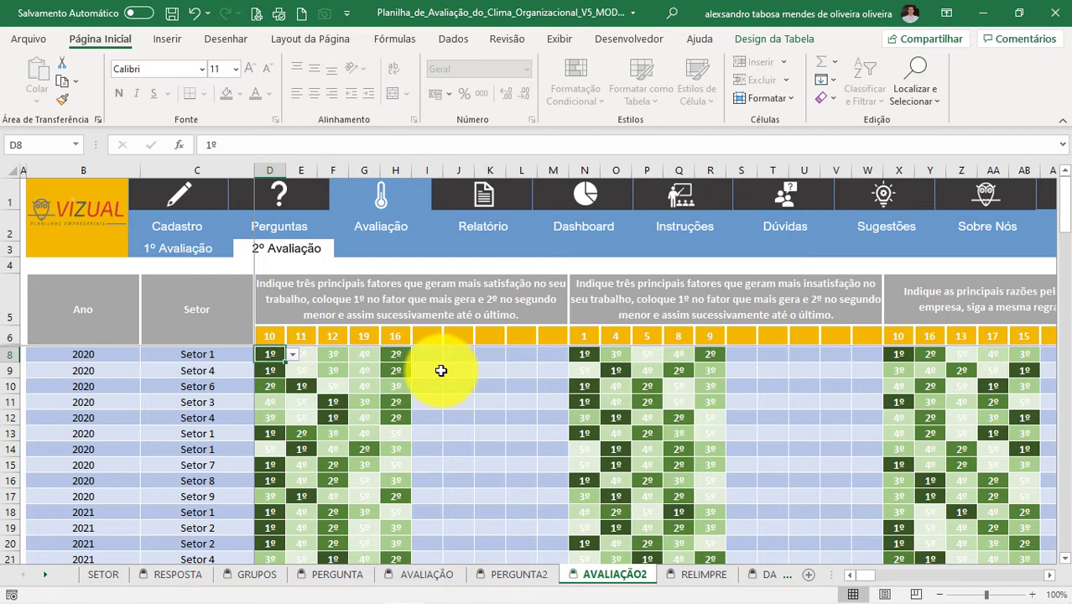
# Step: Review the first record's rankings for the five factors of the satisfaction question
pyautogui.click(304, 356)
pyautogui.click(336, 354)
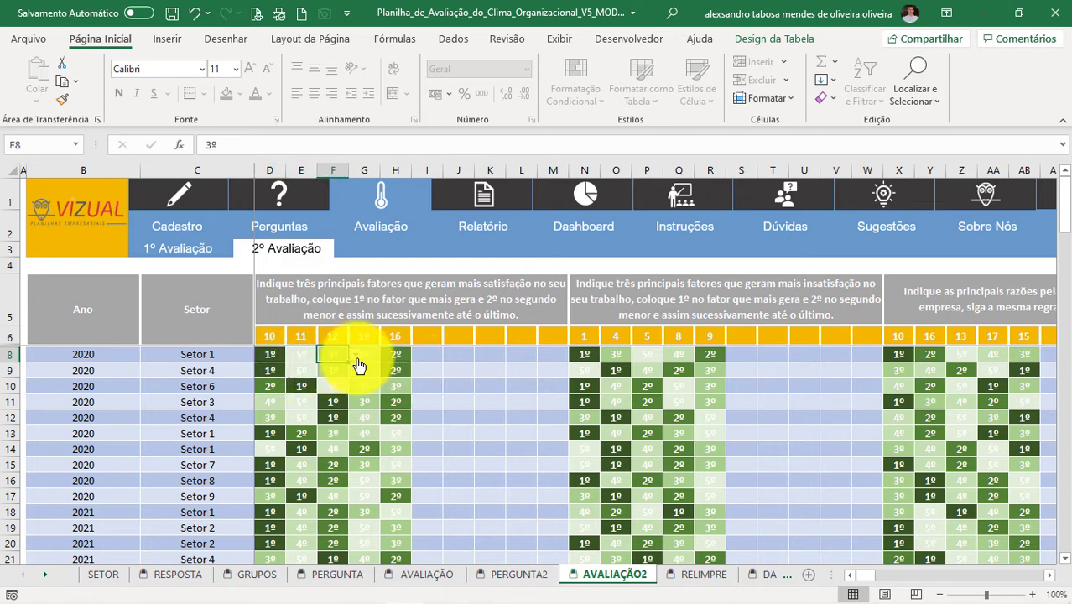
pyautogui.click(367, 354)
pyautogui.click(401, 354)
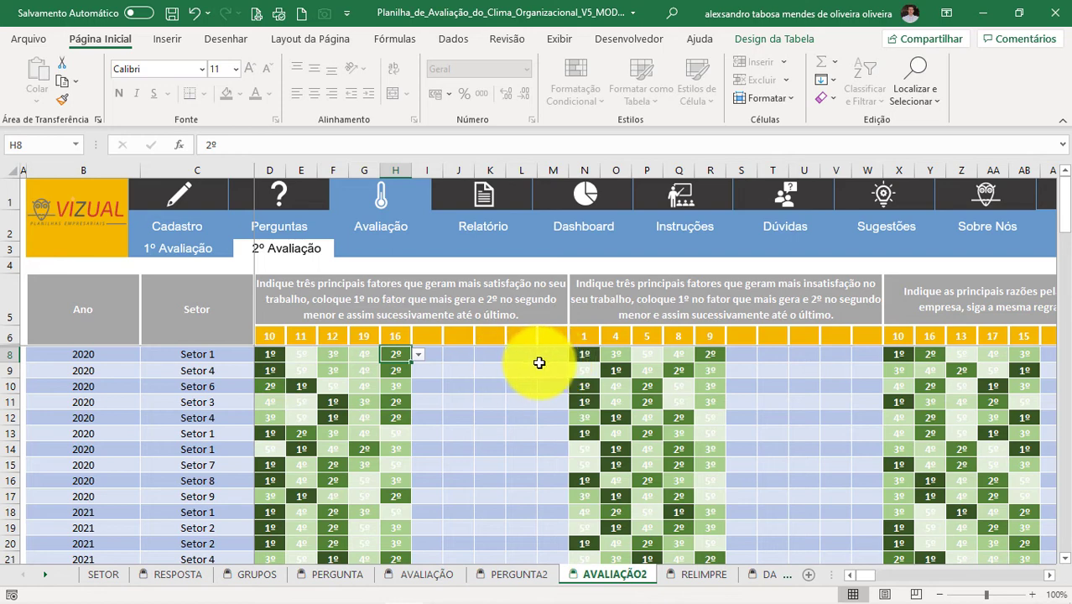
pyautogui.click(273, 358)
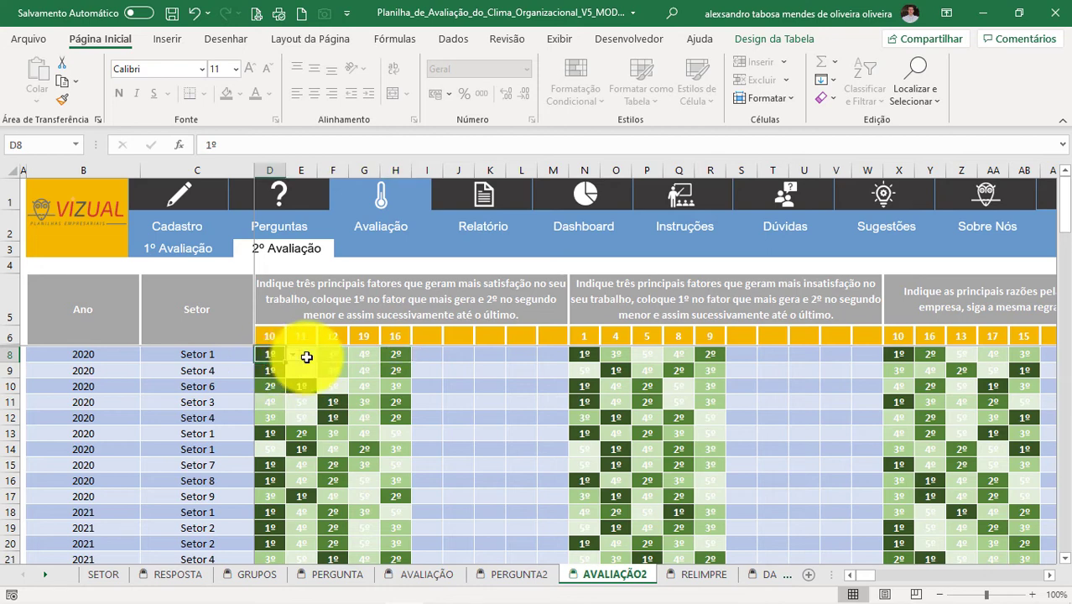
pyautogui.click(306, 357)
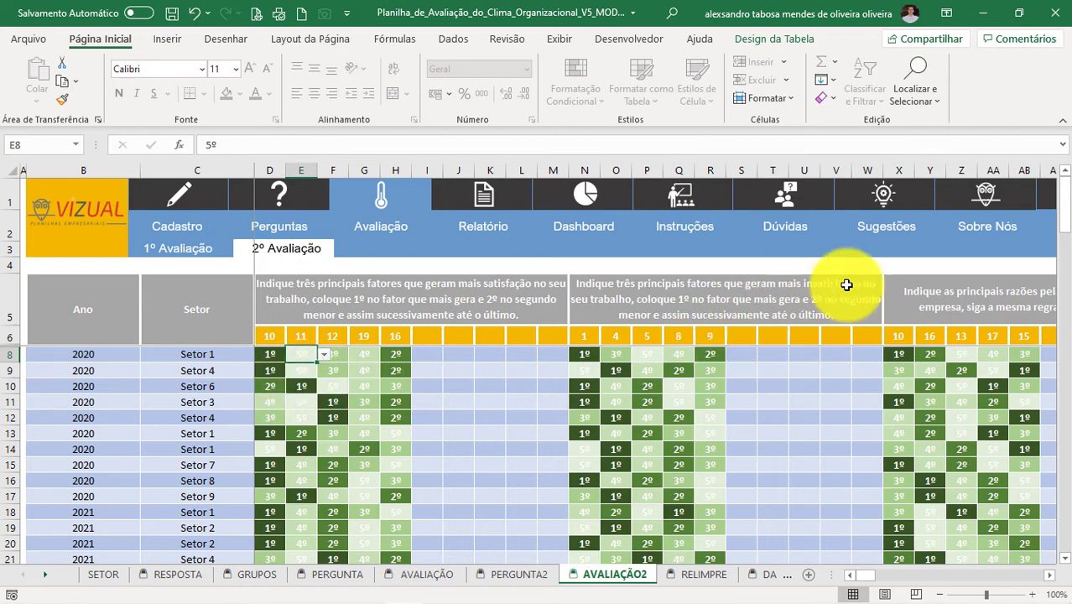
# Step: View the first record's improvement suggestion at the end of the 2º Avaliação table and return to the 1º Avaliação
pyautogui.moveTo(860, 577); pyautogui.dragTo(946, 590)
pyautogui.click(742, 354)
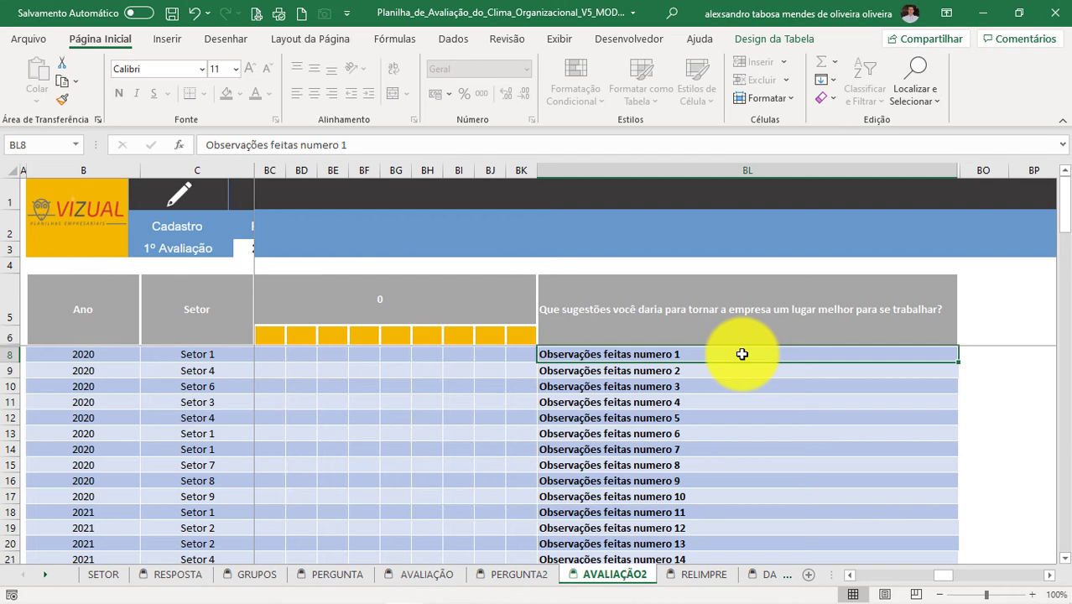
pyautogui.moveTo(943, 579); pyautogui.dragTo(804, 549)
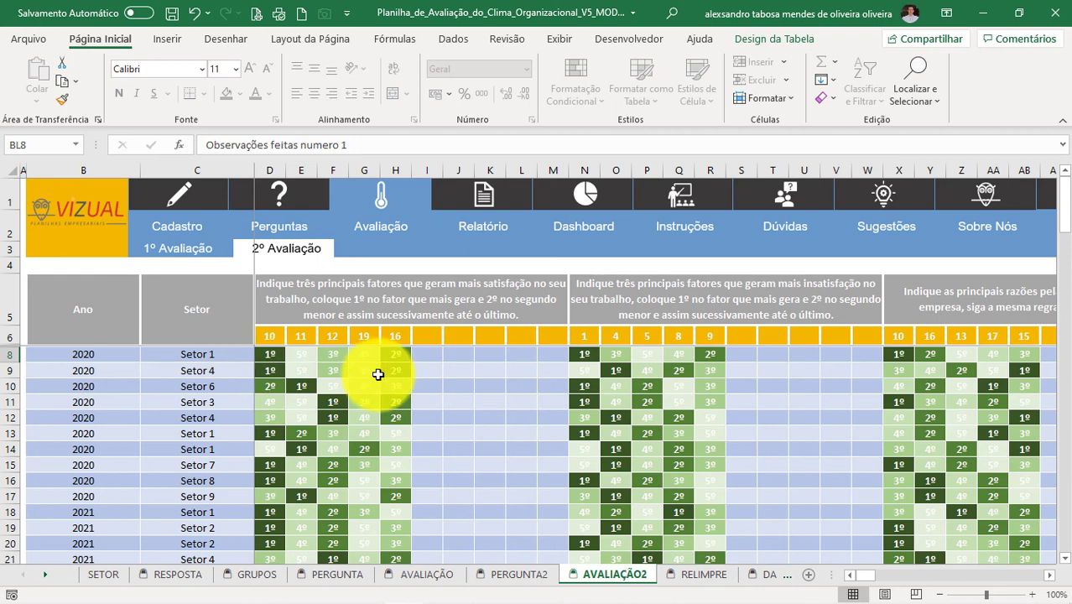
pyautogui.click(174, 249)
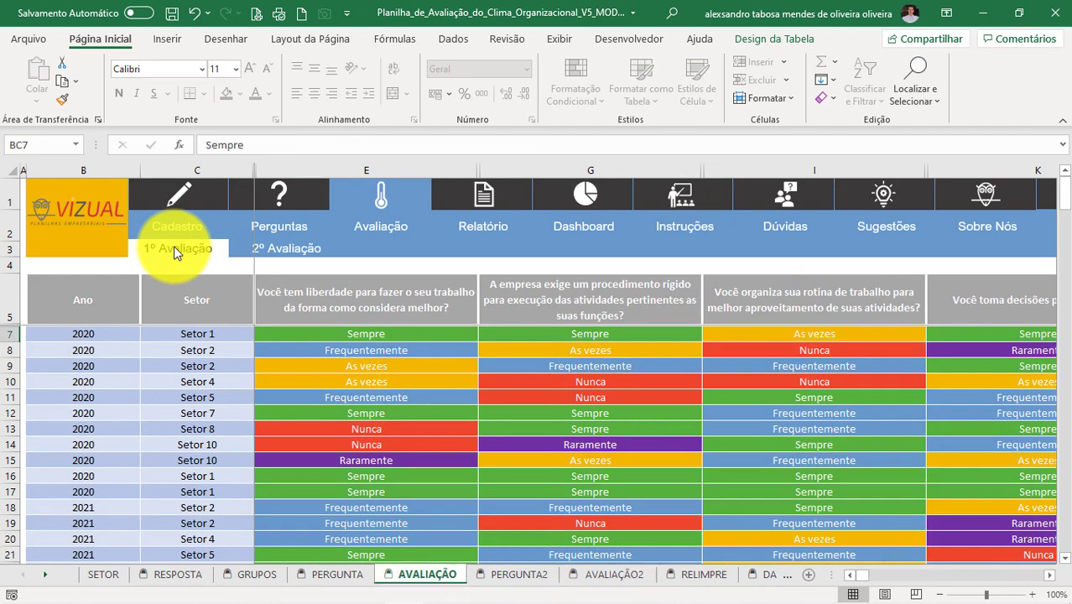